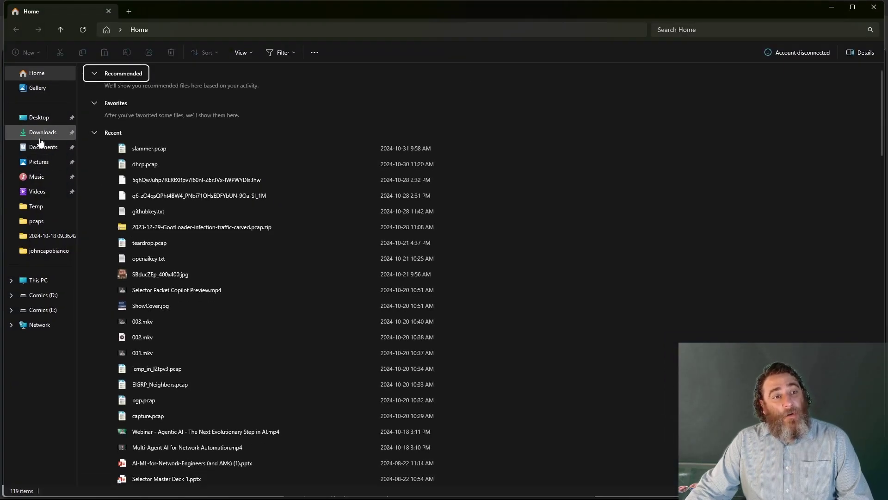
- Open slammer.pcap from the pcaps folder on the Desktop and select the packet's User Datagram Protocol layer
{"action": "left_click", "coordinate": [40, 118]}
{"action": "left_click", "coordinate": [118, 103]}
{"action": "double_click", "coordinate": [118, 103]}
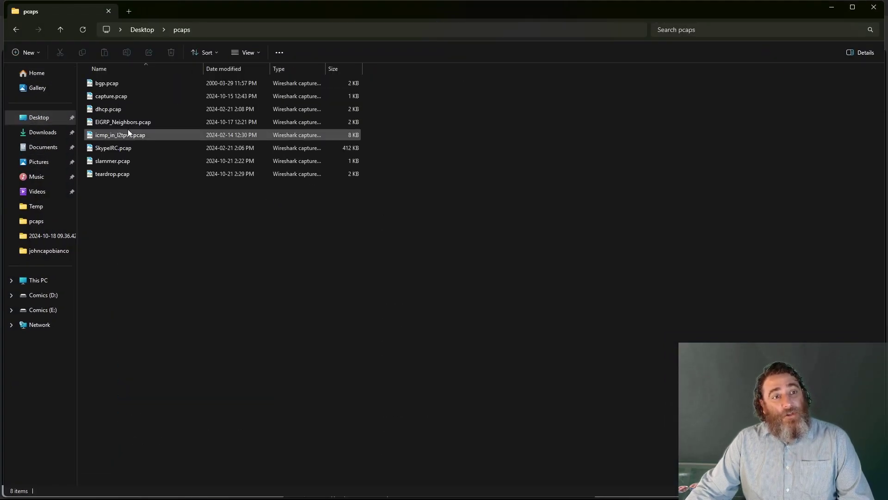
{"action": "double_click", "coordinate": [110, 162]}
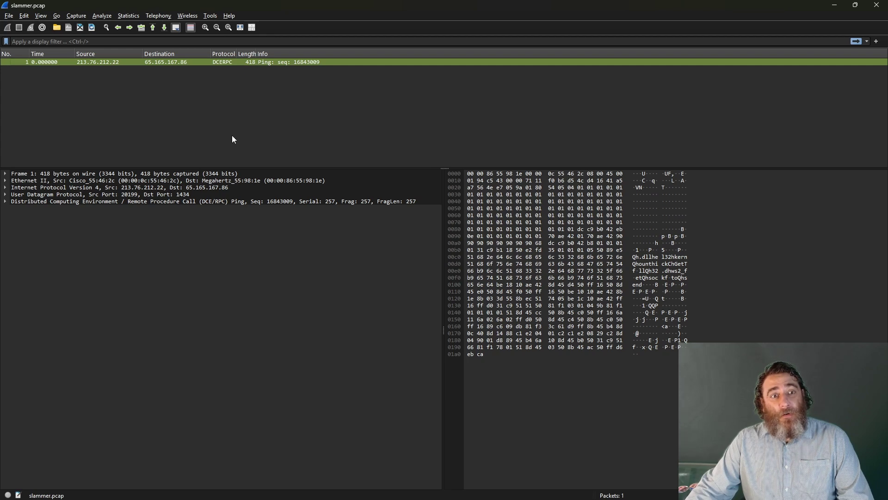
{"action": "left_click", "coordinate": [187, 194]}
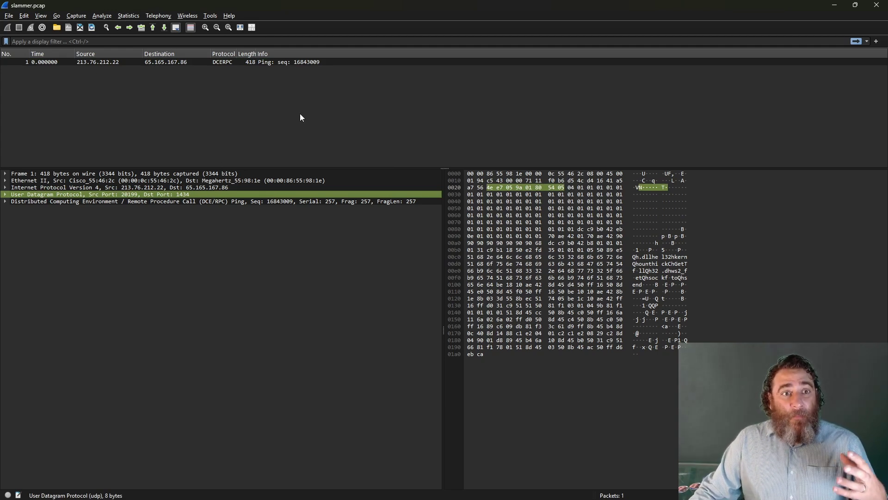
- Switch to Selector Packet Copilot and send the question "Are there any possible security concerns in this packet?"
{"action": "left_click", "coordinate": [834, 5]}
{"action": "left_click", "coordinate": [832, 8]}
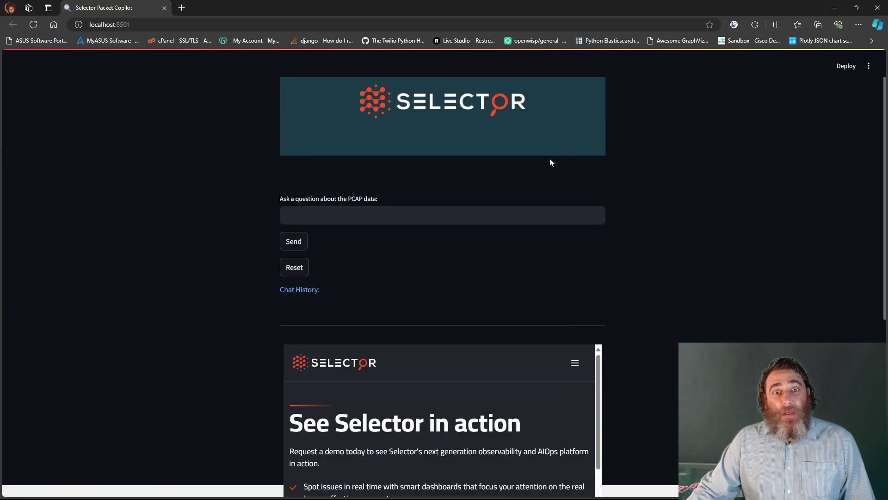
{"action": "left_click", "coordinate": [348, 212]}
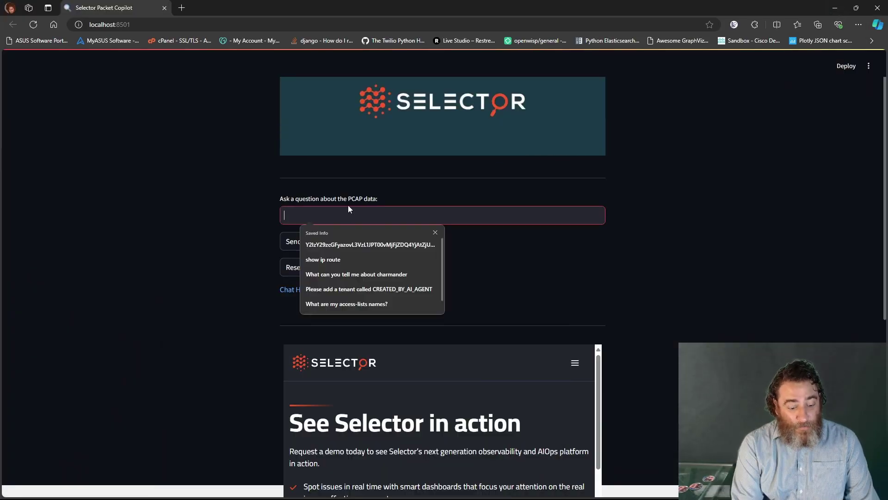
{"action": "type", "text": "Are the"}
{"action": "key", "text": "Down"}
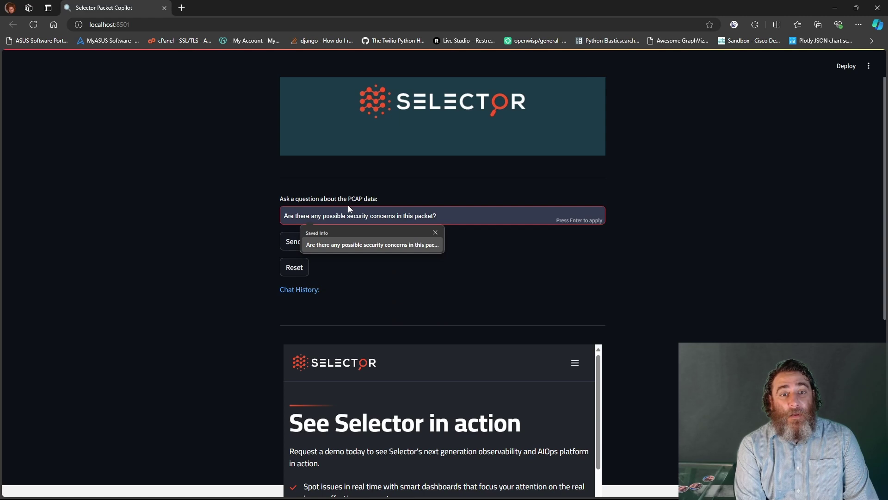
{"action": "key", "text": "Down"}
{"action": "key", "text": "Down"}
{"action": "key", "text": "Return"}
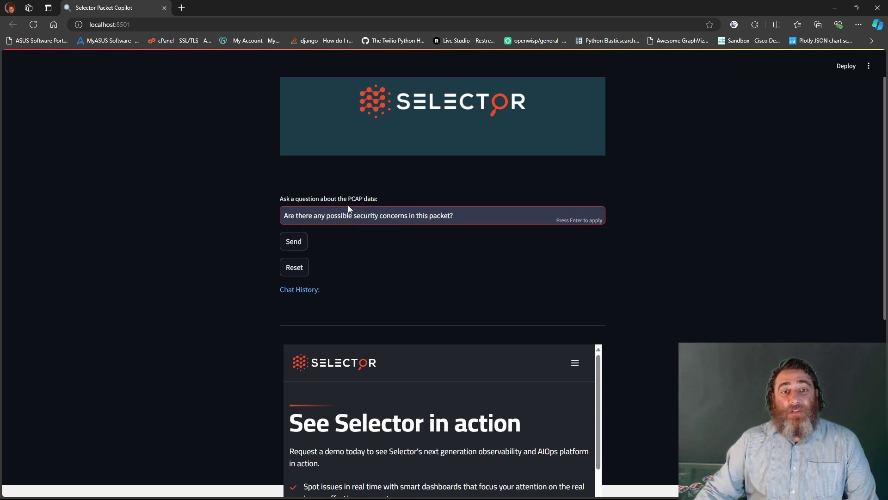
{"action": "left_click", "coordinate": [295, 241]}
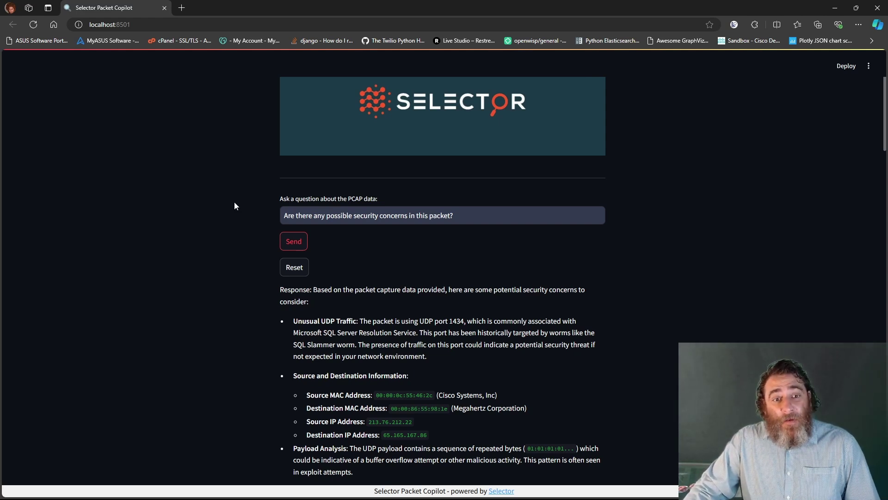
- Read the response's unusual UDP traffic finding and source and destination information, highlighting the port, worm name, vendors and IP addresses
{"action": "scroll", "coordinate": [246, 196], "scroll_direction": "down", "scroll_amount": 2}
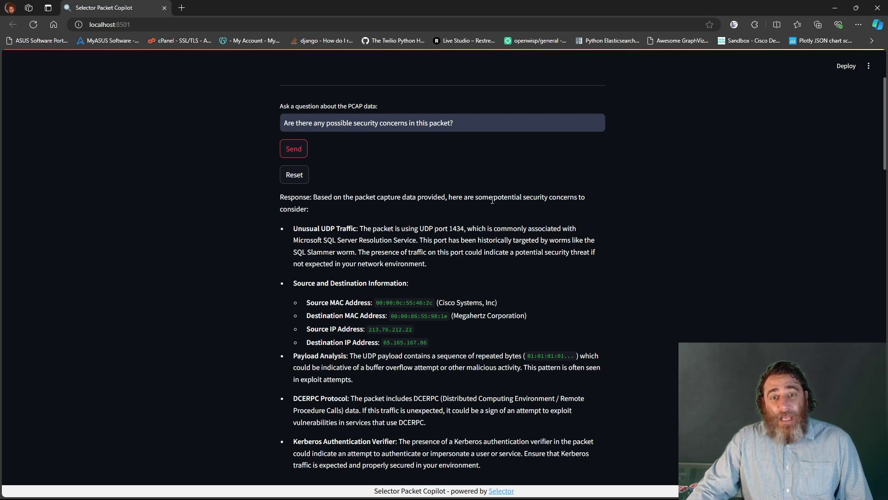
{"action": "left_click_drag", "start_coordinate": [493, 198], "coordinate": [358, 228]}
{"action": "left_click_drag", "start_coordinate": [450, 228], "coordinate": [465, 229]}
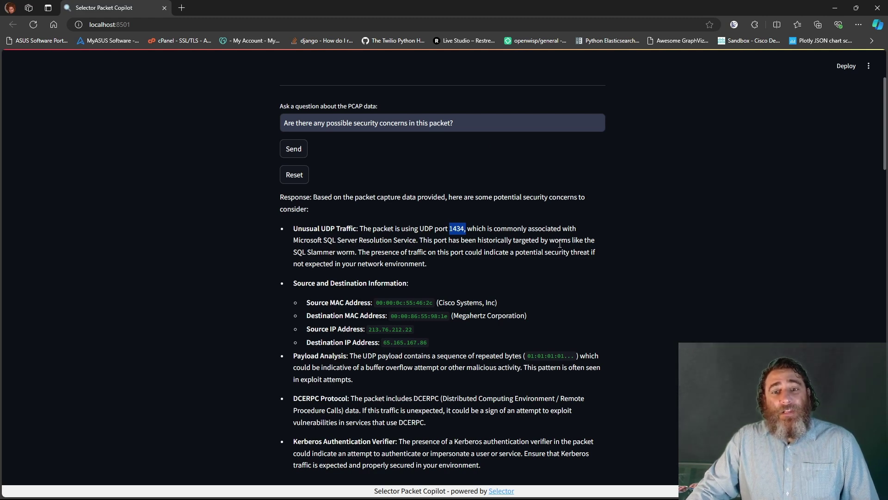
{"action": "left_click_drag", "start_coordinate": [295, 254], "coordinate": [357, 253]}
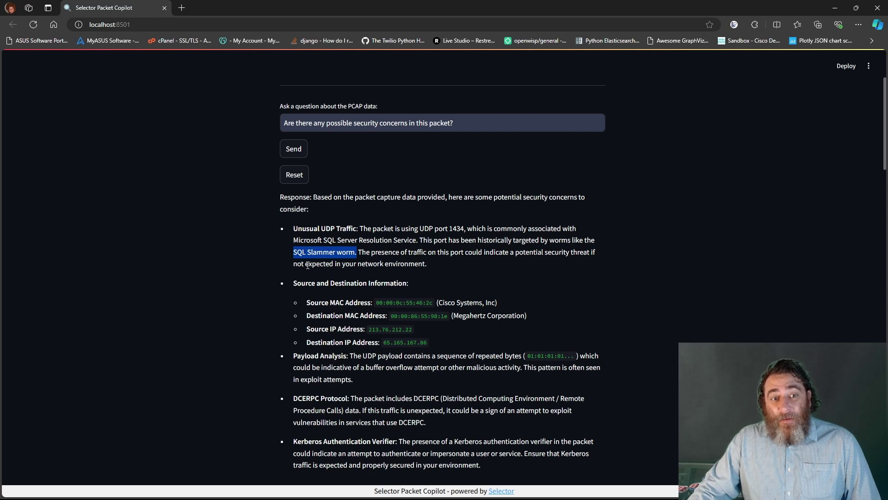
{"action": "left_click_drag", "start_coordinate": [306, 264], "coordinate": [448, 262]}
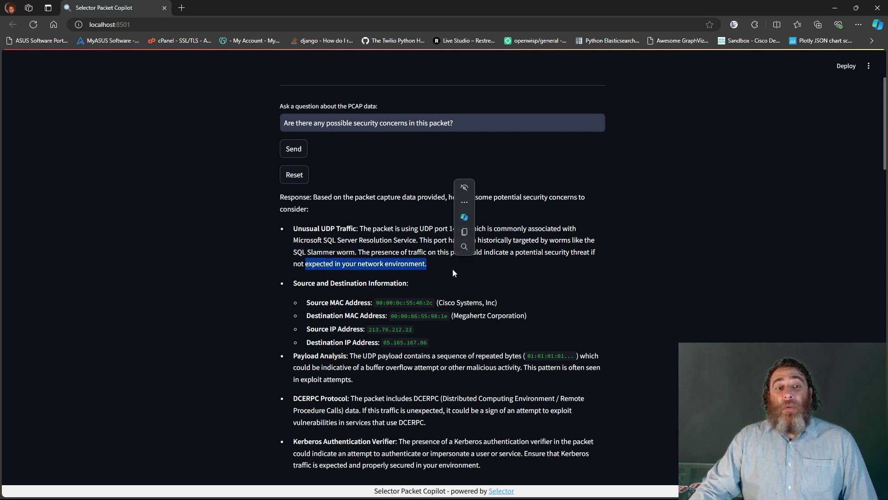
{"action": "left_click", "coordinate": [452, 269]}
{"action": "scroll", "coordinate": [447, 269], "scroll_direction": "down", "scroll_amount": 1}
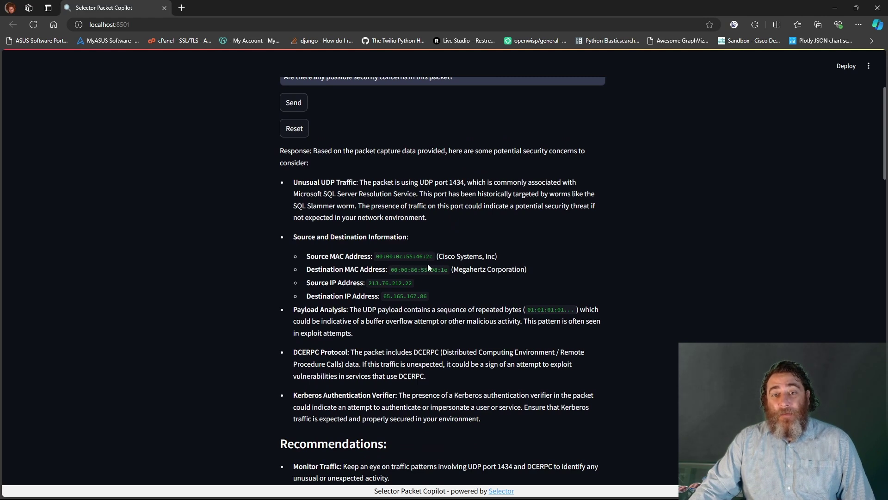
{"action": "left_click_drag", "start_coordinate": [435, 257], "coordinate": [505, 259]}
{"action": "left_click_drag", "start_coordinate": [451, 269], "coordinate": [527, 270]}
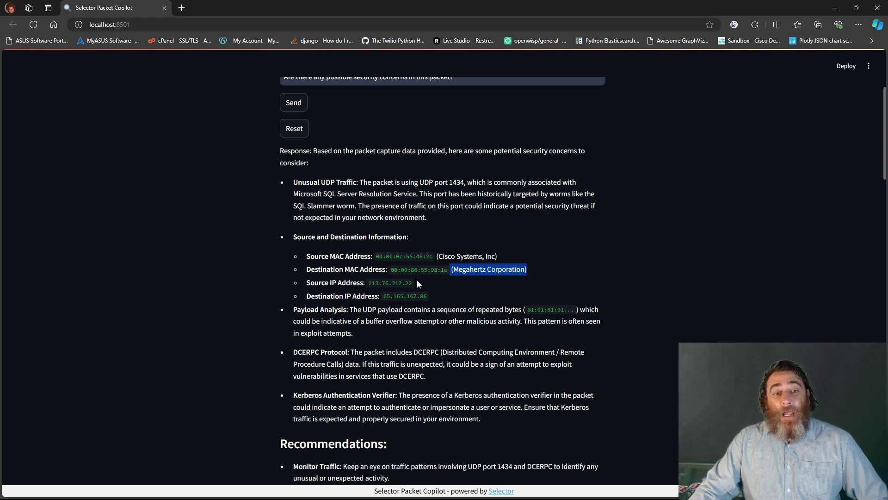
{"action": "left_click_drag", "start_coordinate": [369, 282], "coordinate": [427, 296]}
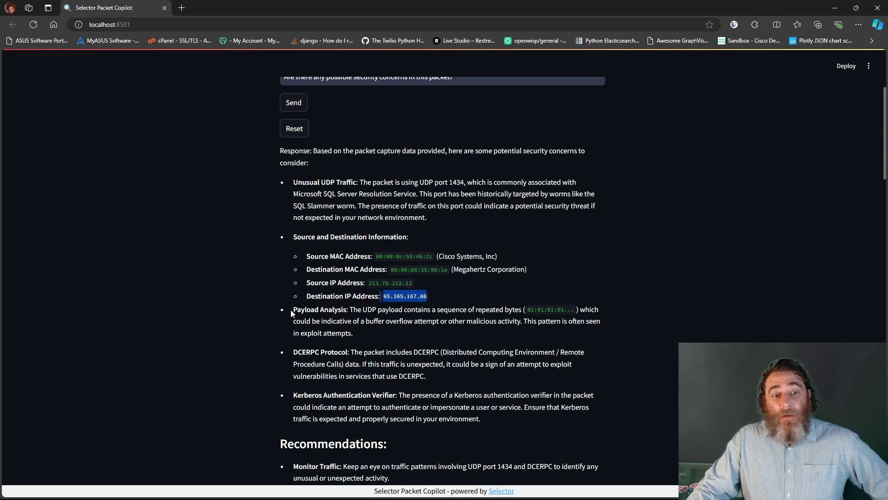
- Examine the payload analysis, DCERPC and Kerberos findings and the recommendations, and highlight the question that was asked
{"action": "left_click_drag", "start_coordinate": [291, 310], "coordinate": [345, 312]}
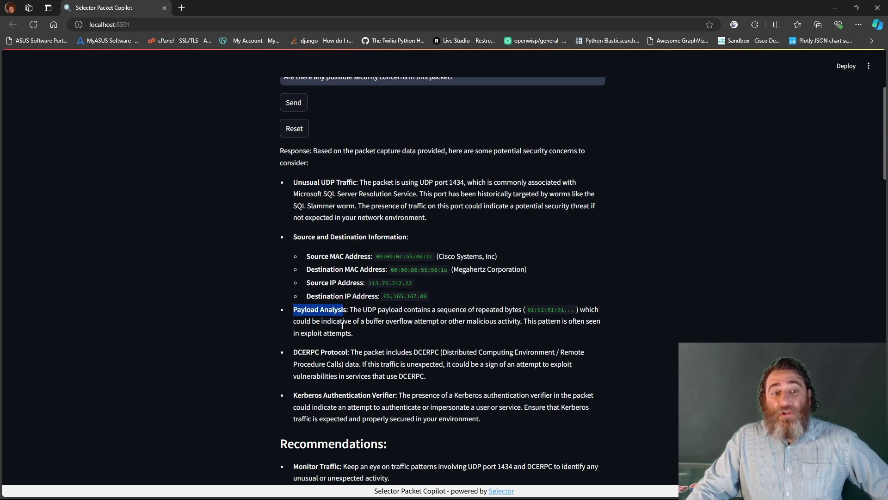
{"action": "left_click_drag", "start_coordinate": [369, 324], "coordinate": [522, 323]}
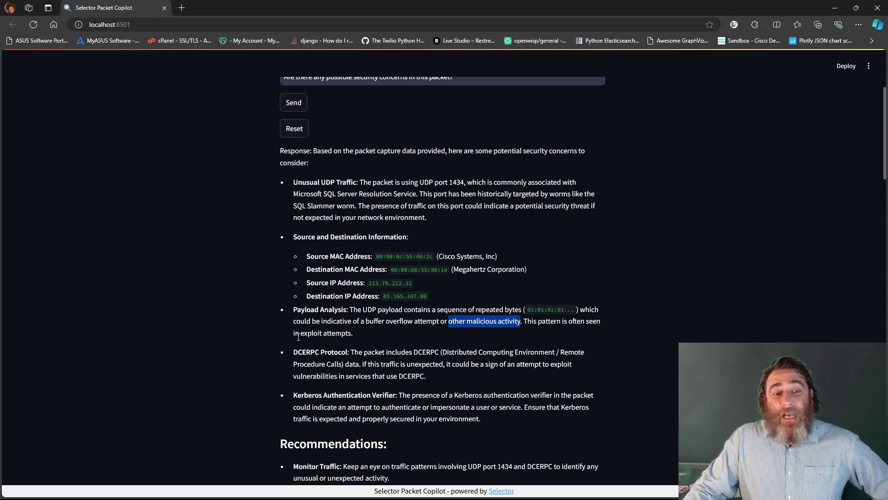
{"action": "scroll", "coordinate": [346, 333], "scroll_direction": "down", "scroll_amount": 1}
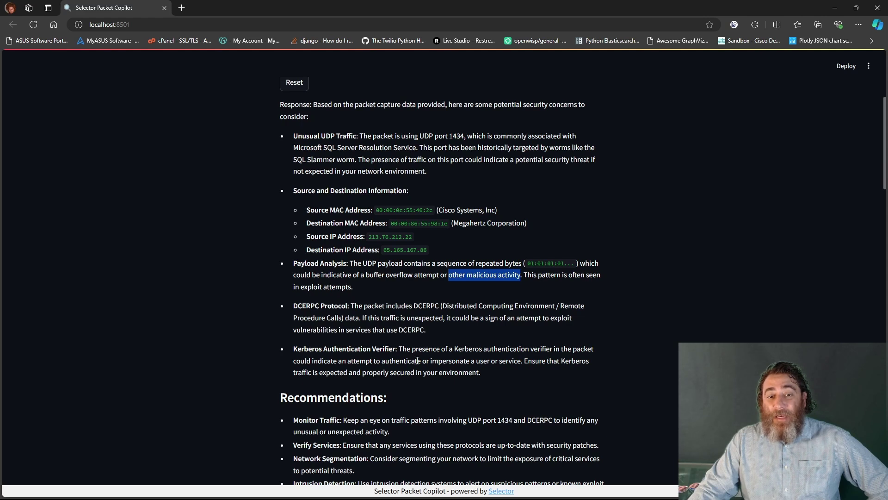
{"action": "left_click_drag", "start_coordinate": [431, 361], "coordinate": [522, 361]}
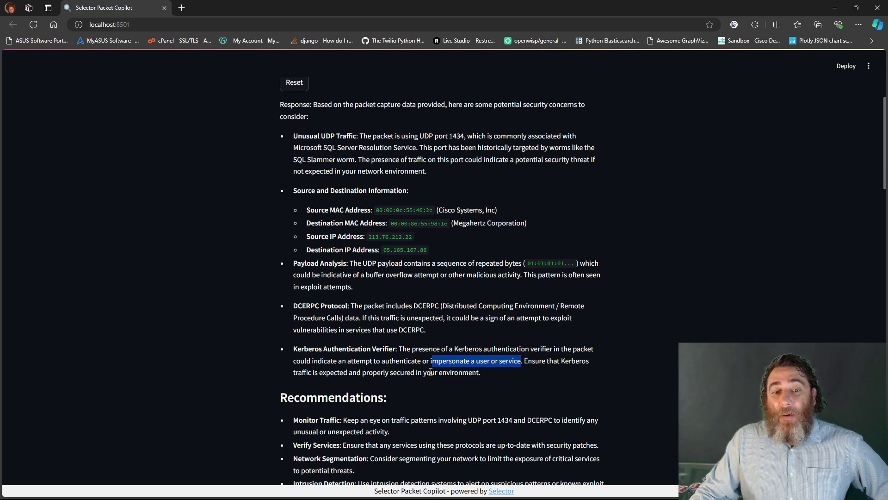
{"action": "scroll", "coordinate": [232, 233], "scroll_direction": "down", "scroll_amount": 3}
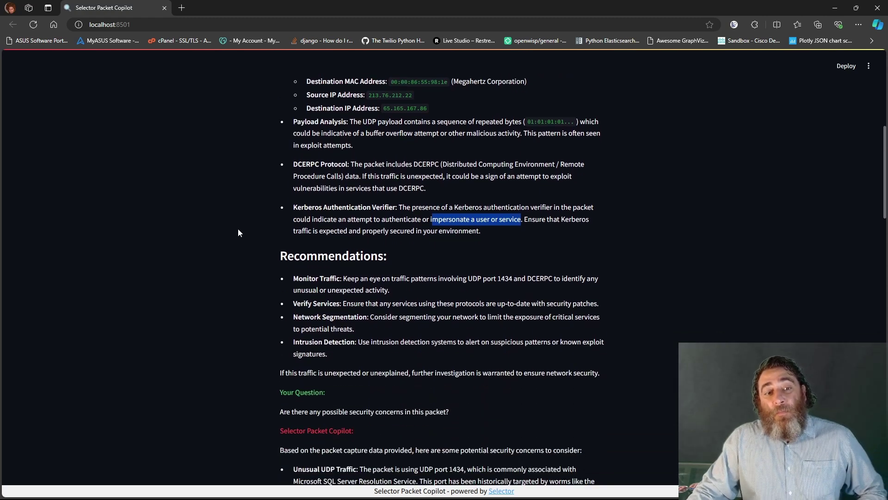
{"action": "scroll", "coordinate": [238, 232], "scroll_direction": "down", "scroll_amount": 1}
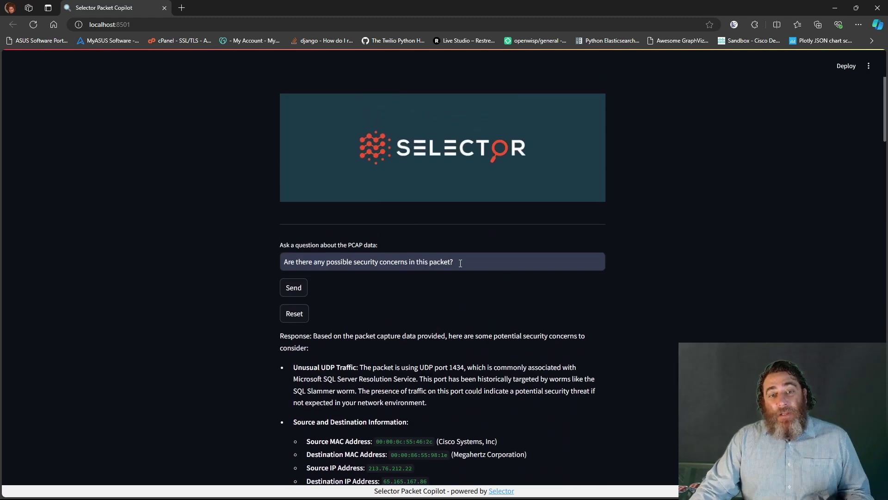
{"action": "left_click_drag", "start_coordinate": [460, 262], "coordinate": [276, 259]}
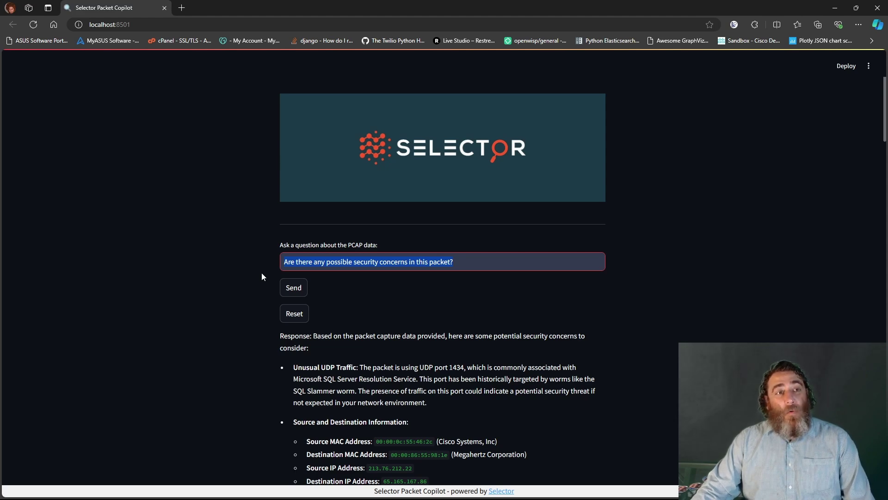
- Open localhost:8501 in a new browser tab and upload teardrop.pcap to Packet Copilot
{"action": "left_click", "coordinate": [158, 27]}
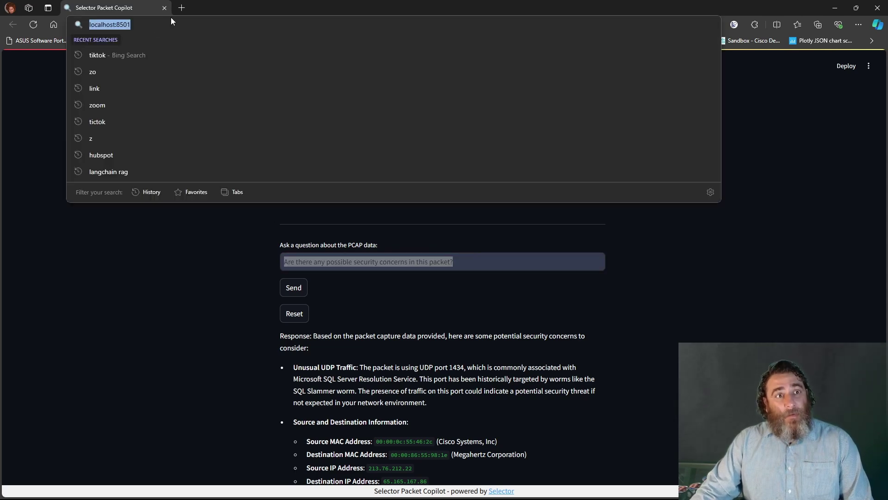
{"action": "key", "text": "ctrl+c"}
{"action": "key", "text": "ctrl+t"}
{"action": "key", "text": "ctrl+v"}
{"action": "key", "text": "Return"}
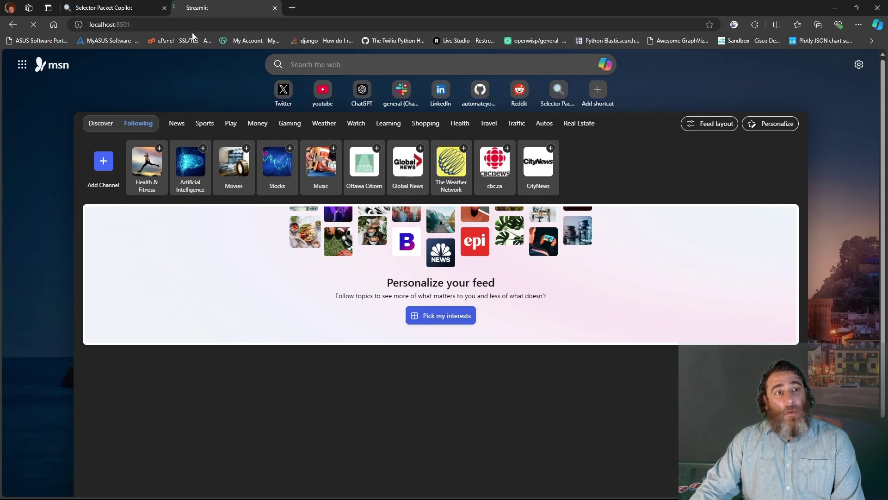
{"action": "left_click", "coordinate": [353, 276]}
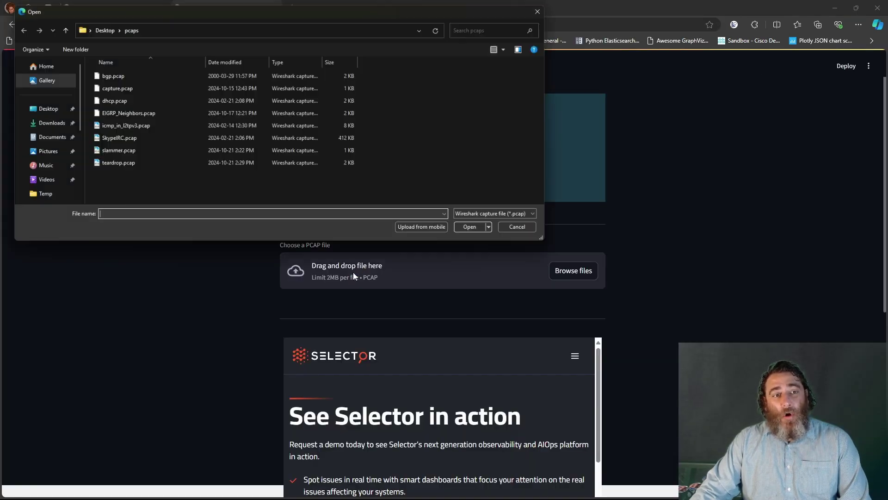
{"action": "double_click", "coordinate": [106, 166]}
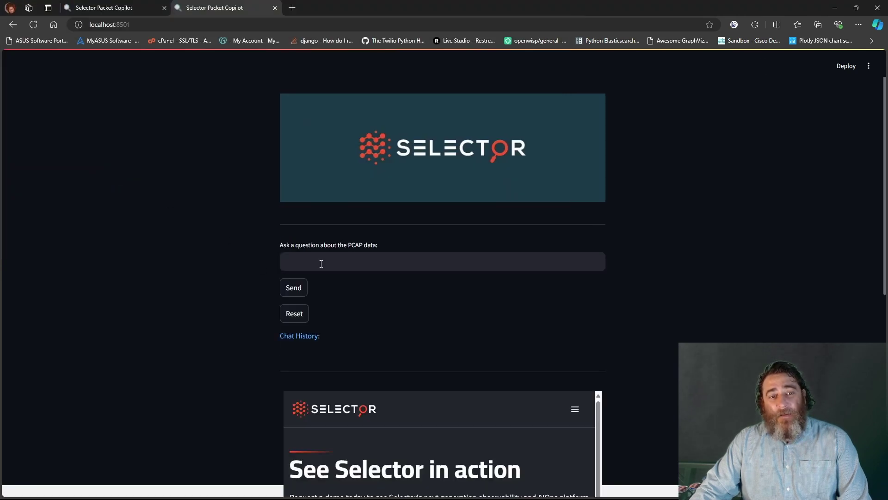
- Ask "Are there any possible security concerns in this packet?" about the teardrop capture
{"action": "left_click", "coordinate": [344, 265]}
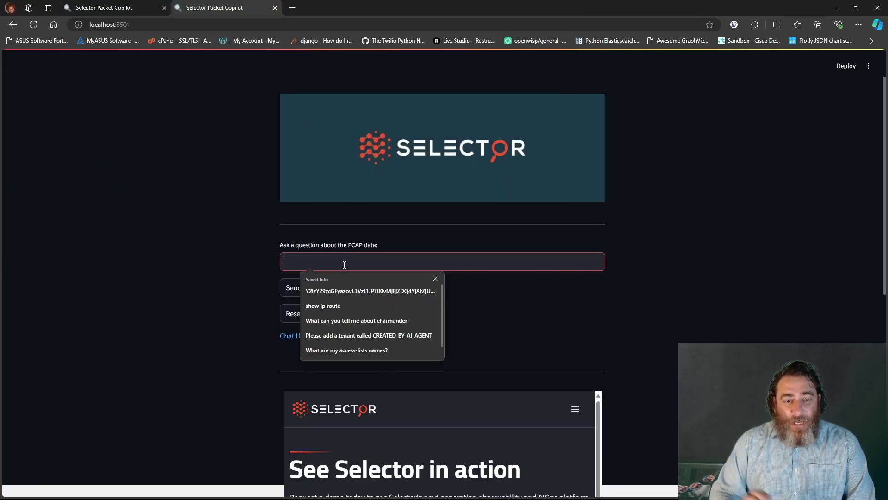
{"action": "type", "text": "Wh"}
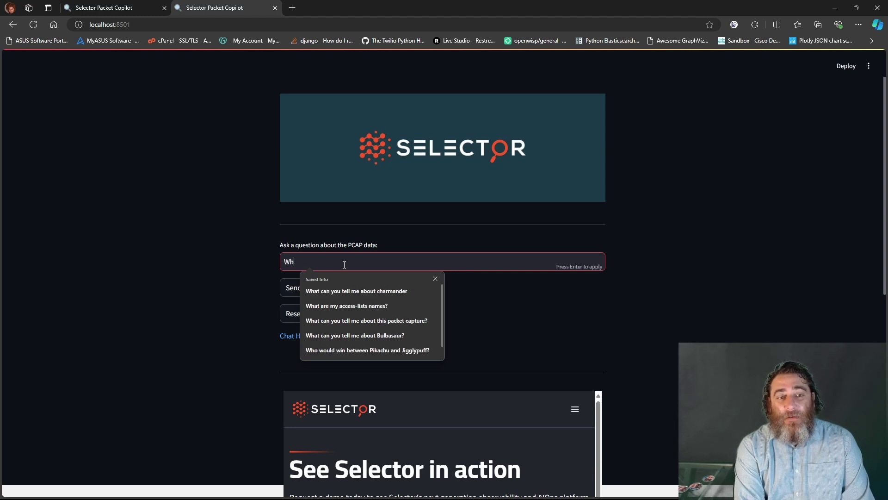
{"action": "key", "text": "BackSpace"}
{"action": "key", "text": "BackSpace"}
{"action": "type", "text": "Are"}
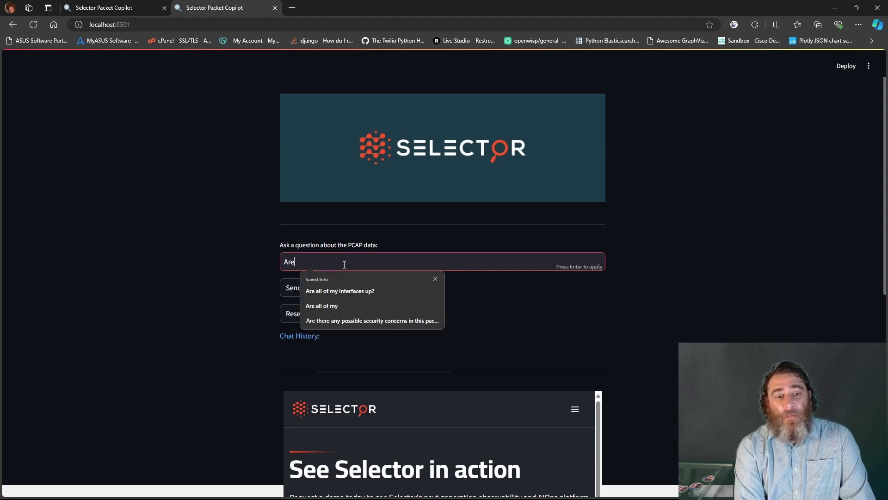
{"action": "key", "text": "Down"}
{"action": "key", "text": "Down"}
{"action": "key", "text": "Down"}
{"action": "key", "text": "Tab"}
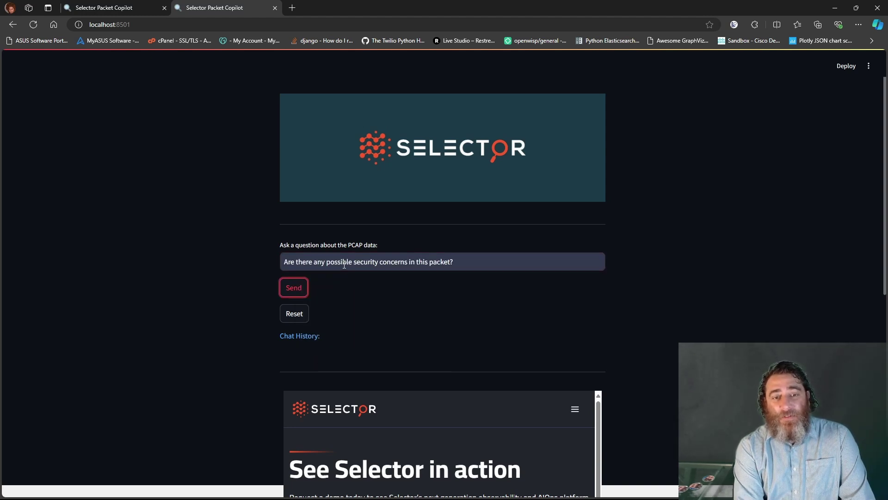
{"action": "key", "text": "Return"}
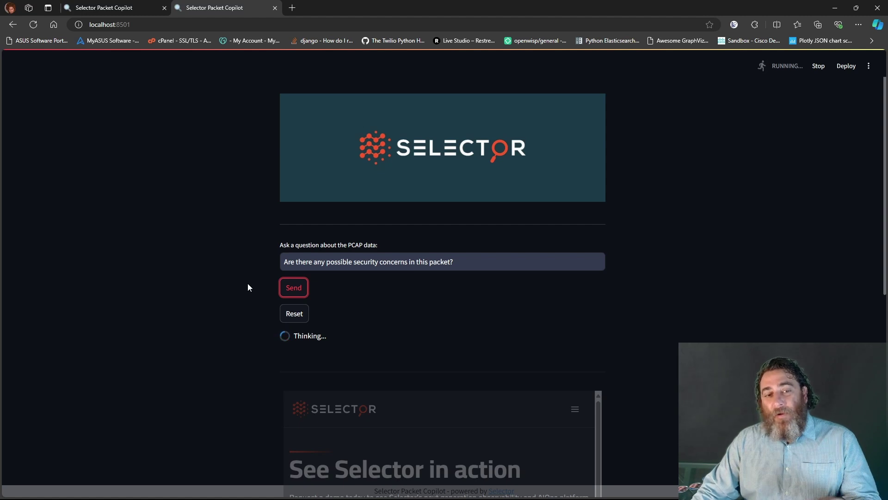
{"action": "left_click", "coordinate": [258, 290]}
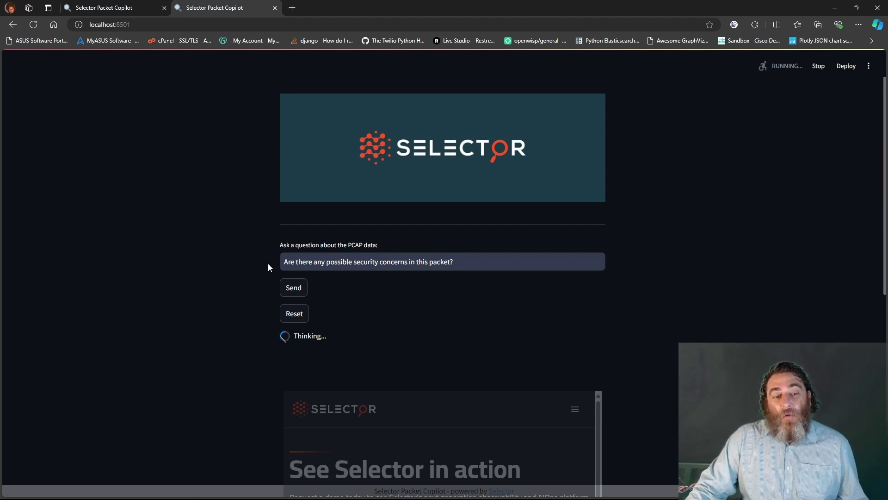
- Read the response's observations on the teardrop capture, highlighting the malformed UDP packet heading, its length issue and its security concern
{"action": "scroll", "coordinate": [265, 259], "scroll_direction": "down", "scroll_amount": 3}
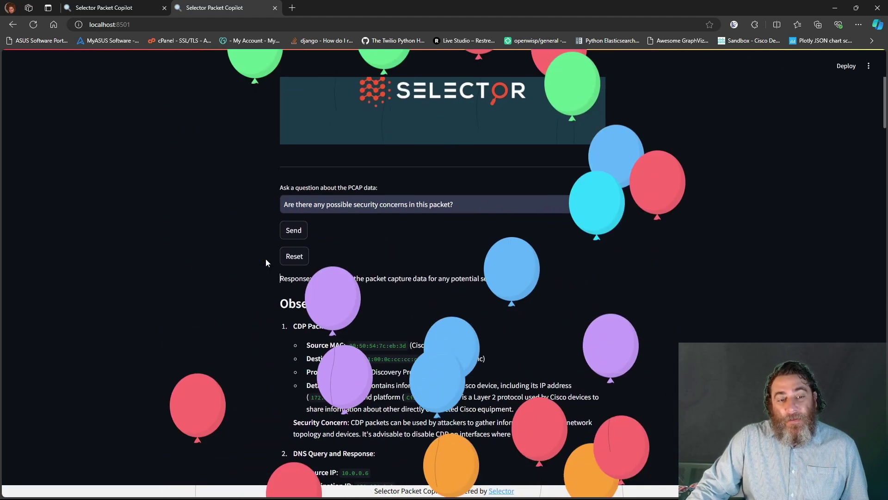
{"action": "scroll", "coordinate": [266, 252], "scroll_direction": "down", "scroll_amount": 1}
{"action": "scroll", "coordinate": [267, 243], "scroll_direction": "down", "scroll_amount": 1}
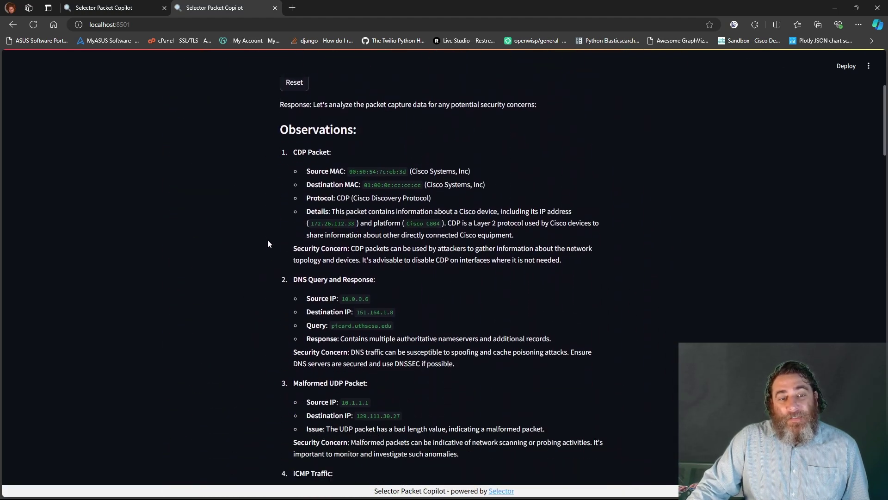
{"action": "scroll", "coordinate": [270, 239], "scroll_direction": "down", "scroll_amount": 1}
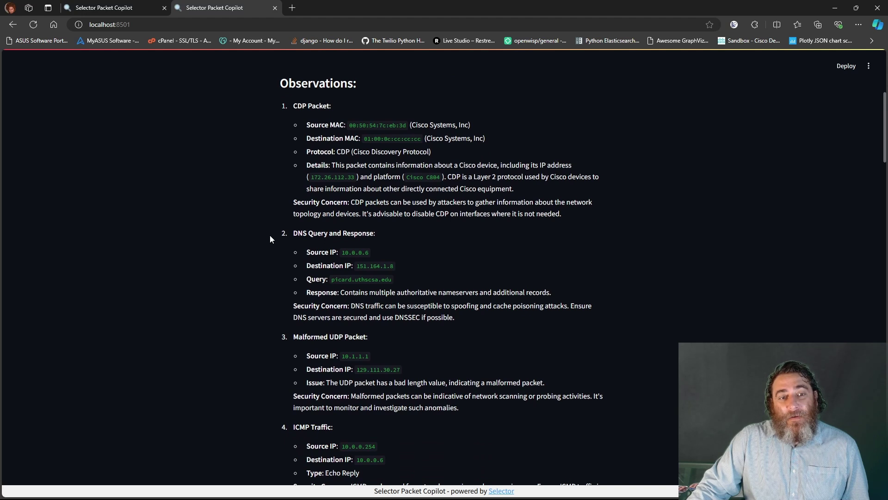
{"action": "scroll", "coordinate": [270, 237], "scroll_direction": "down", "scroll_amount": 3}
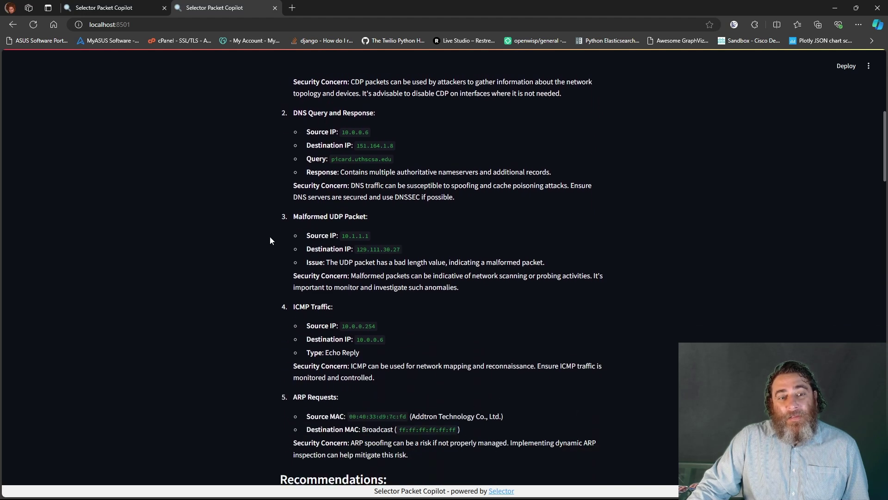
{"action": "left_click_drag", "start_coordinate": [278, 201], "coordinate": [385, 202]}
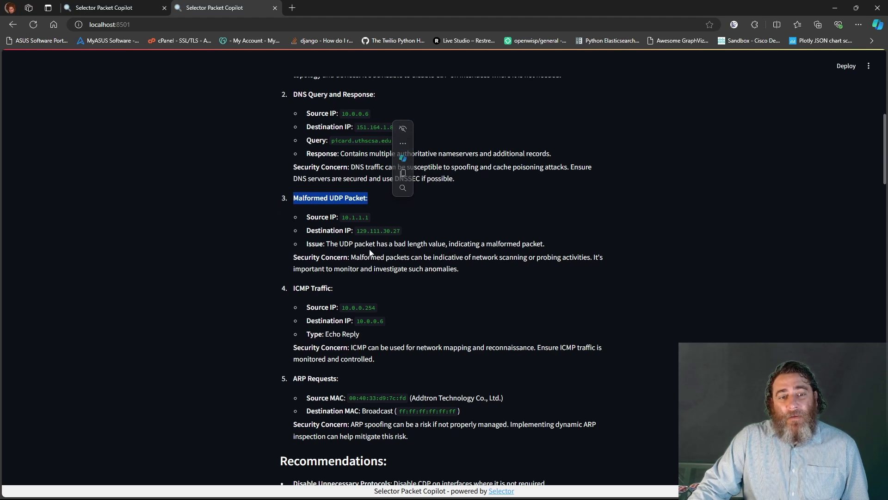
{"action": "left_click_drag", "start_coordinate": [395, 245], "coordinate": [447, 245]}
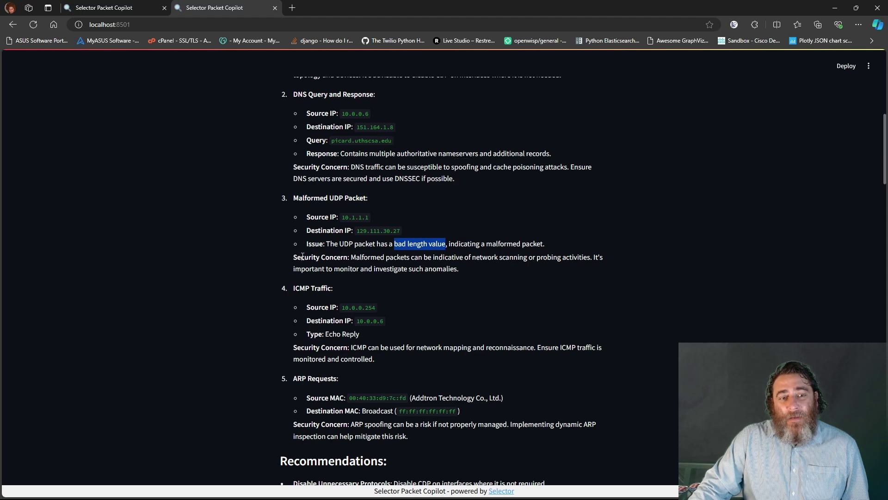
{"action": "left_click_drag", "start_coordinate": [294, 257], "coordinate": [474, 278]}
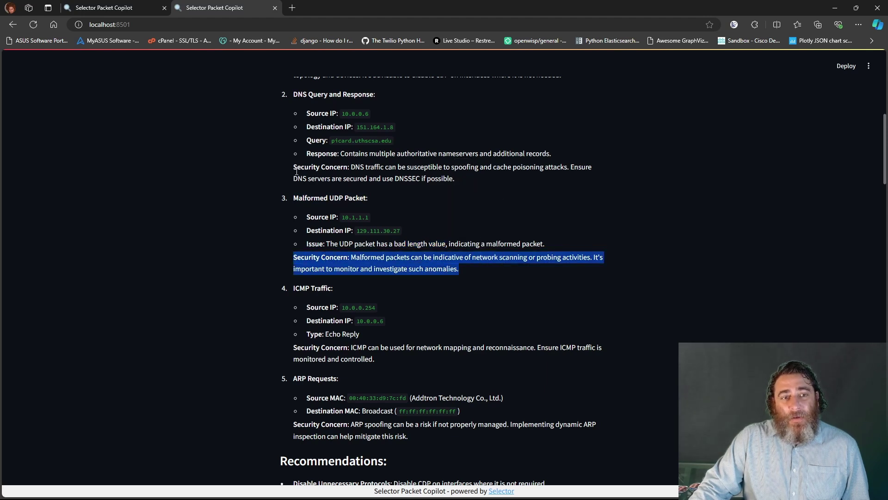
- Highlight the security concerns listed for DNS, CDP, ICMP and ARP, and read the recommendations that follow them
{"action": "left_click_drag", "start_coordinate": [293, 167], "coordinate": [467, 195]}
{"action": "scroll", "coordinate": [467, 194], "scroll_direction": "up", "scroll_amount": 2}
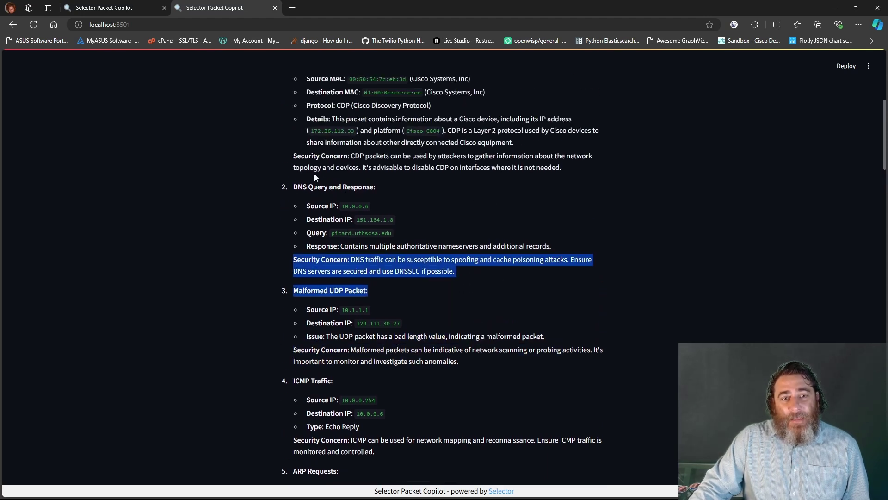
{"action": "left_click_drag", "start_coordinate": [294, 156], "coordinate": [577, 174]}
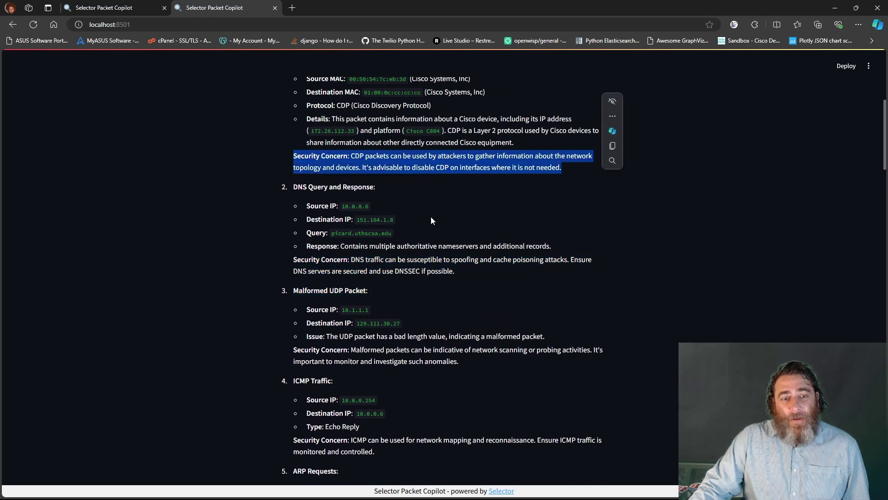
{"action": "scroll", "coordinate": [415, 216], "scroll_direction": "down", "scroll_amount": 3}
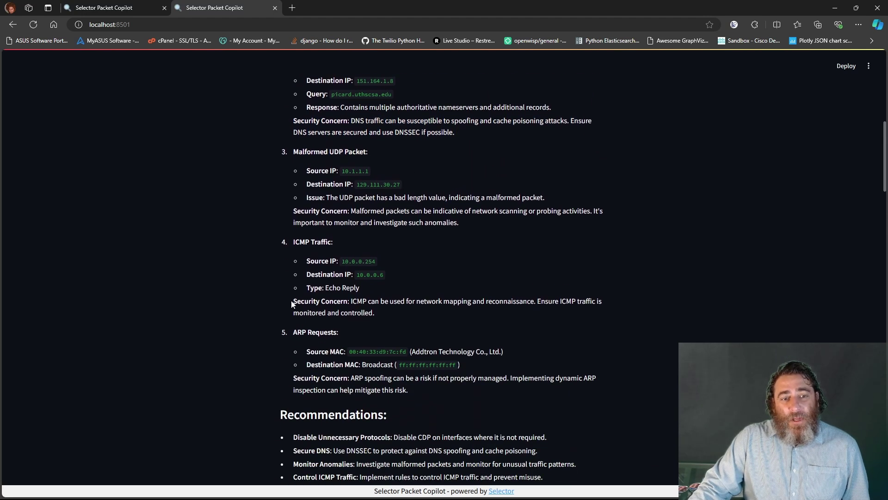
{"action": "left_click_drag", "start_coordinate": [292, 304], "coordinate": [395, 318]}
{"action": "scroll", "coordinate": [484, 260], "scroll_direction": "down", "scroll_amount": 1}
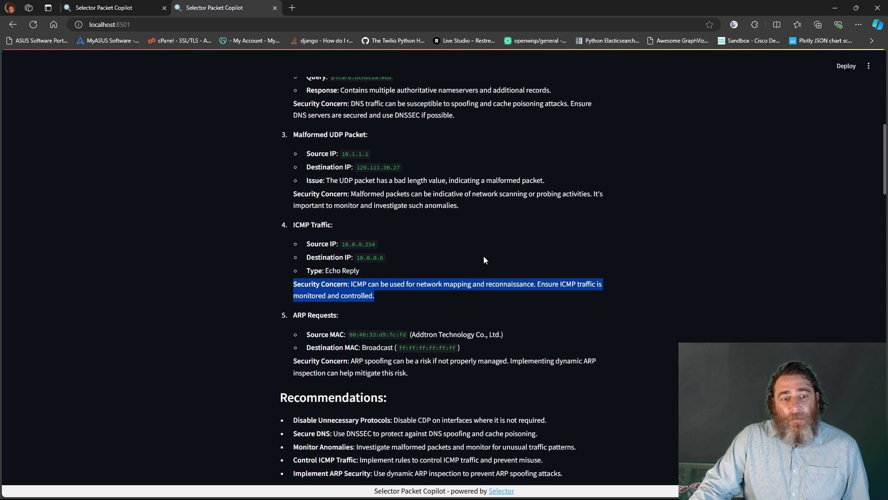
{"action": "scroll", "coordinate": [484, 260], "scroll_direction": "down", "scroll_amount": 3}
{"action": "left_click_drag", "start_coordinate": [293, 239], "coordinate": [420, 257]}
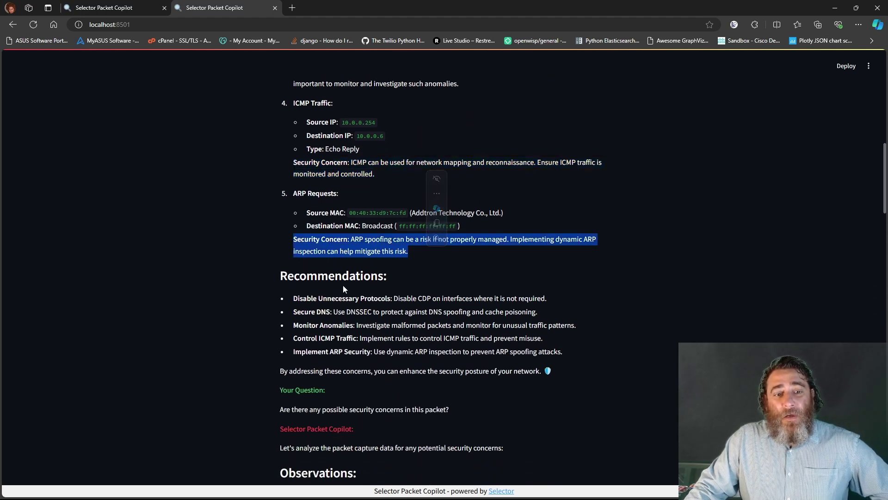
{"action": "scroll", "coordinate": [360, 336], "scroll_direction": "down", "scroll_amount": 2}
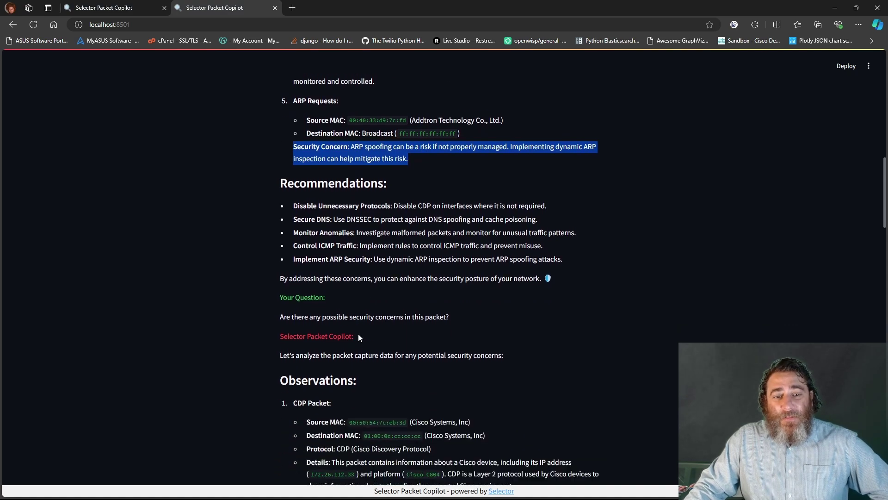
- Replace the previous question with "Are there any signs of a teardrop attack?" and send it
{"action": "scroll", "coordinate": [342, 307], "scroll_direction": "up", "scroll_amount": 1}
{"action": "scroll", "coordinate": [330, 301], "scroll_direction": "up", "scroll_amount": 15}
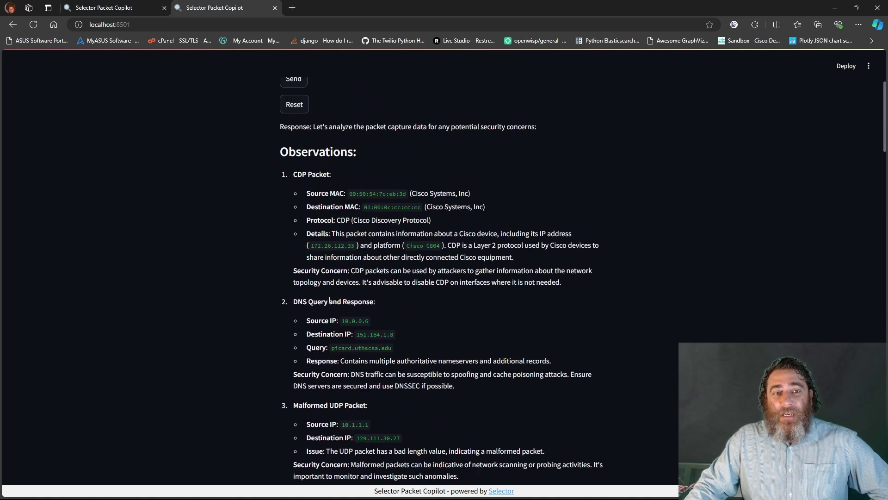
{"action": "left_click_drag", "start_coordinate": [461, 260], "coordinate": [283, 260]}
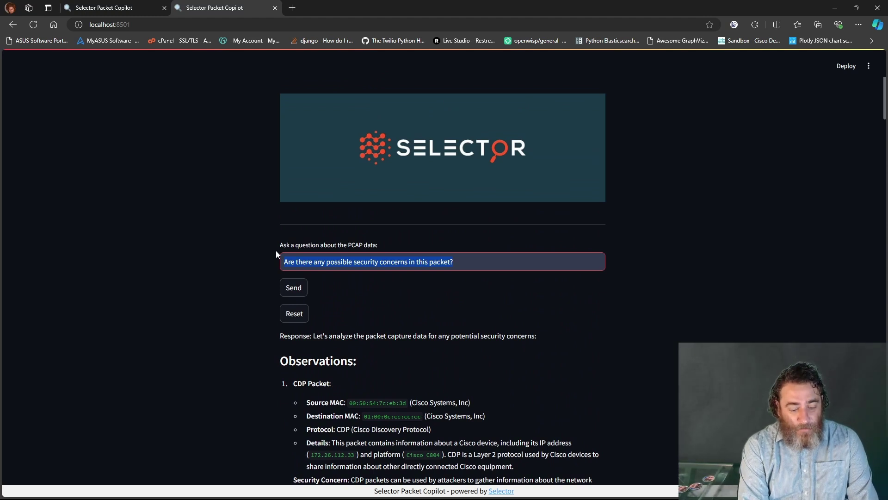
{"action": "type", "text": "Are there an"}
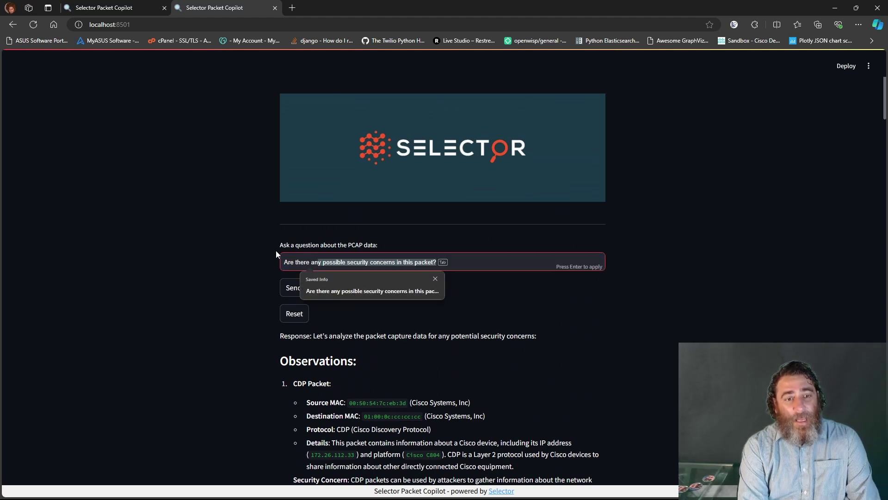
{"action": "type", "text": "y signs of a te"}
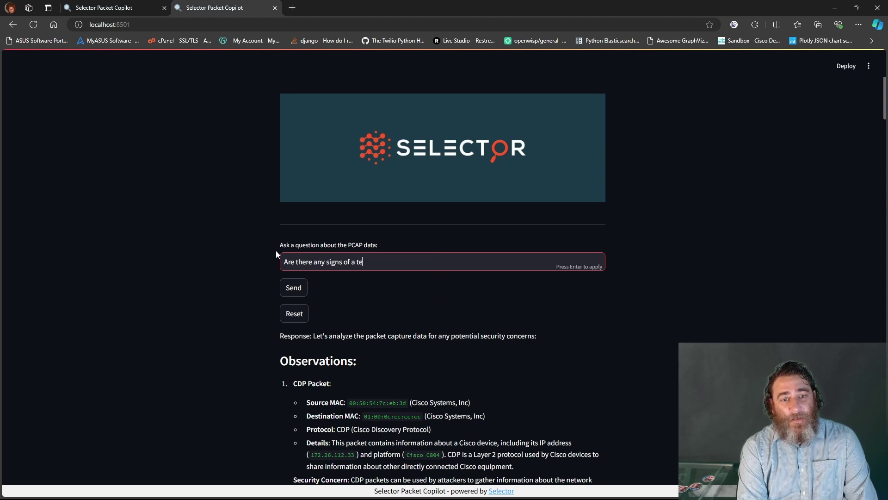
{"action": "type", "text": "ardrop attack"}
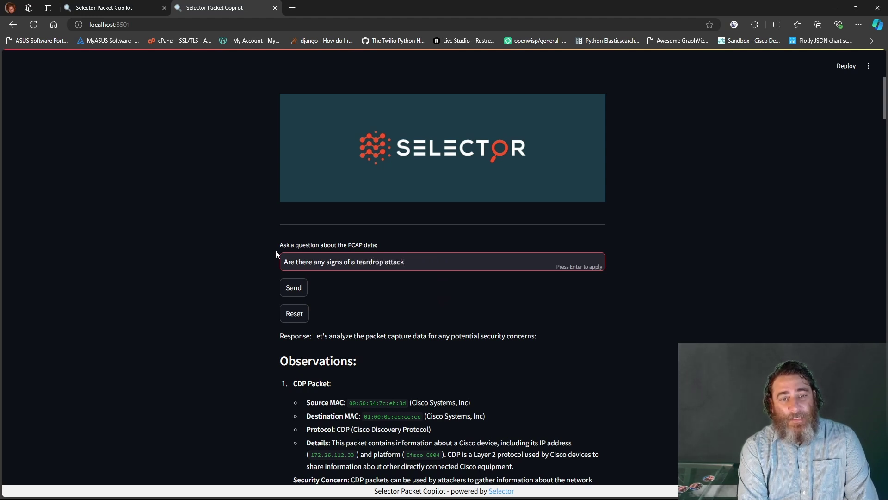
{"action": "type", "text": "?"}
{"action": "left_click", "coordinate": [293, 287]}
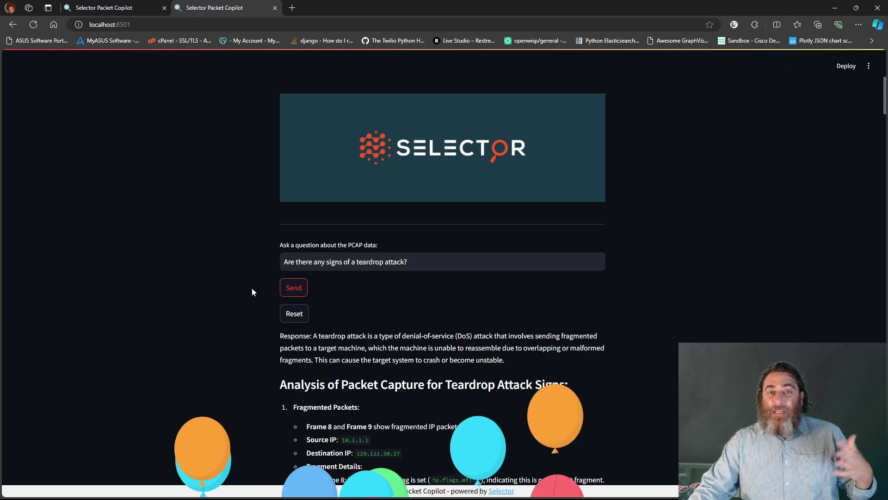
- Examine the teardrop attack analysis, highlighting the fragmented frames, Frame 9 fragment offset and malformed packet details, and read the conclusion and recommendations
{"action": "scroll", "coordinate": [250, 284], "scroll_direction": "down", "scroll_amount": 2}
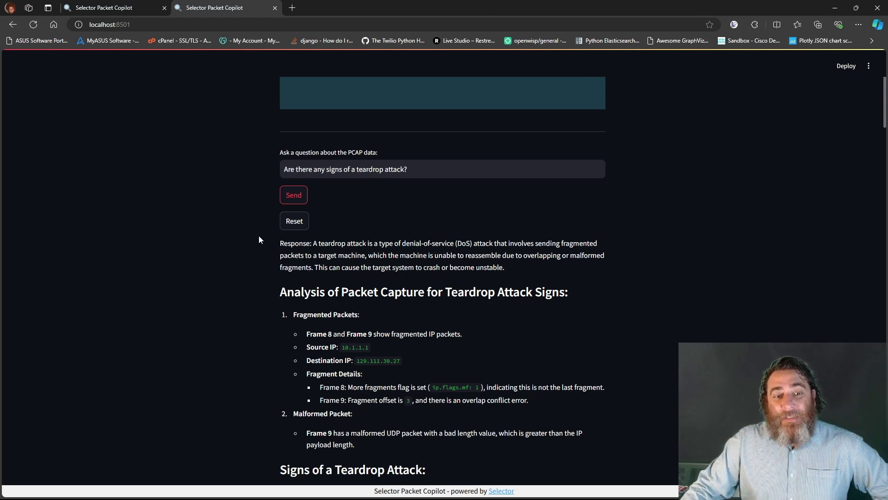
{"action": "scroll", "coordinate": [263, 232], "scroll_direction": "down", "scroll_amount": 3}
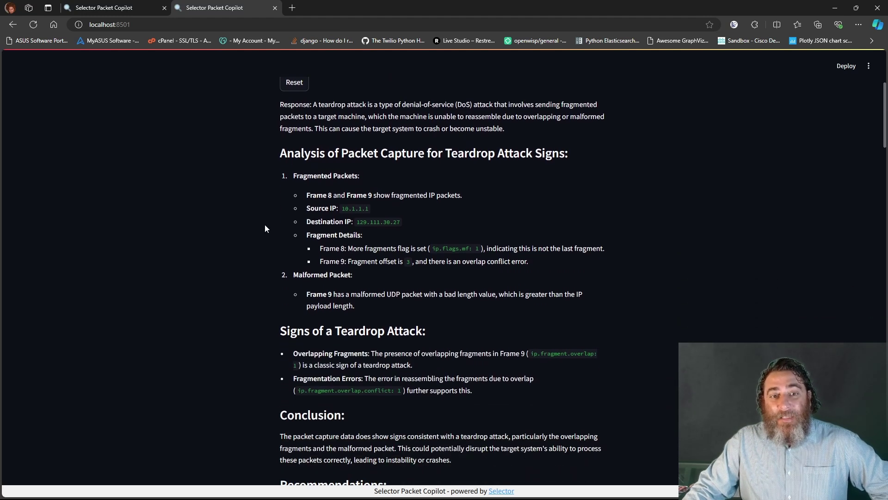
{"action": "left_click_drag", "start_coordinate": [306, 195], "coordinate": [479, 202]}
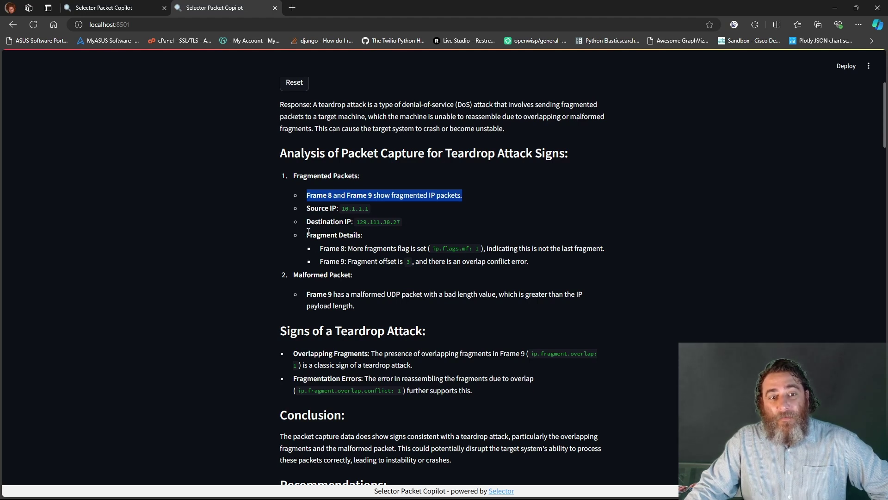
{"action": "left_click_drag", "start_coordinate": [307, 235], "coordinate": [366, 237]}
{"action": "left_click", "coordinate": [388, 239]}
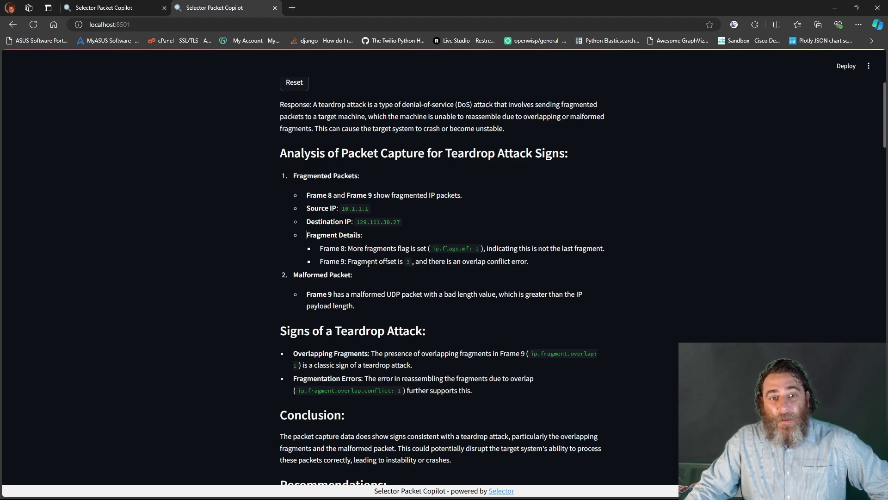
{"action": "left_click_drag", "start_coordinate": [349, 261], "coordinate": [548, 264]}
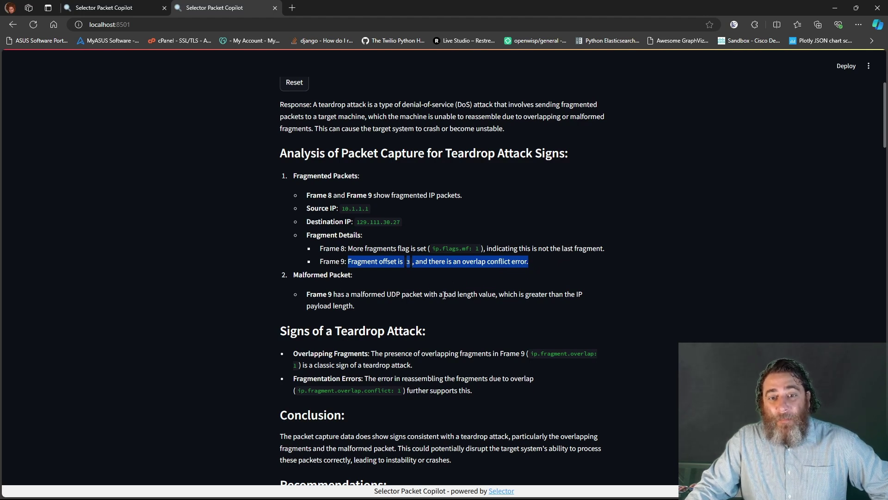
{"action": "left_click_drag", "start_coordinate": [444, 294], "coordinate": [501, 301]}
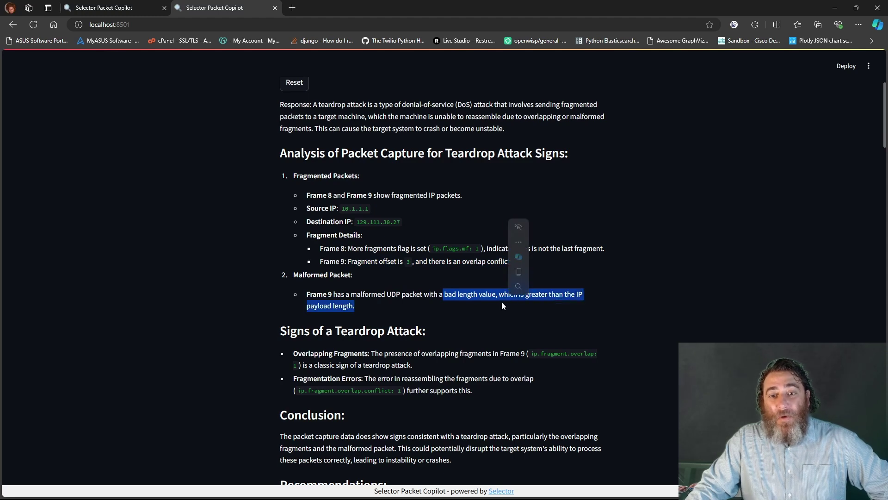
{"action": "scroll", "coordinate": [453, 262], "scroll_direction": "down", "scroll_amount": 4}
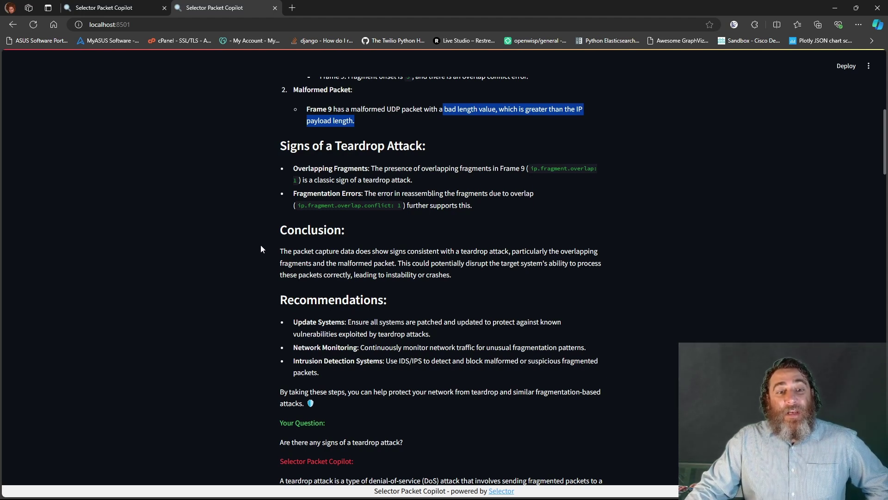
{"action": "scroll", "coordinate": [260, 245], "scroll_direction": "down", "scroll_amount": 3}
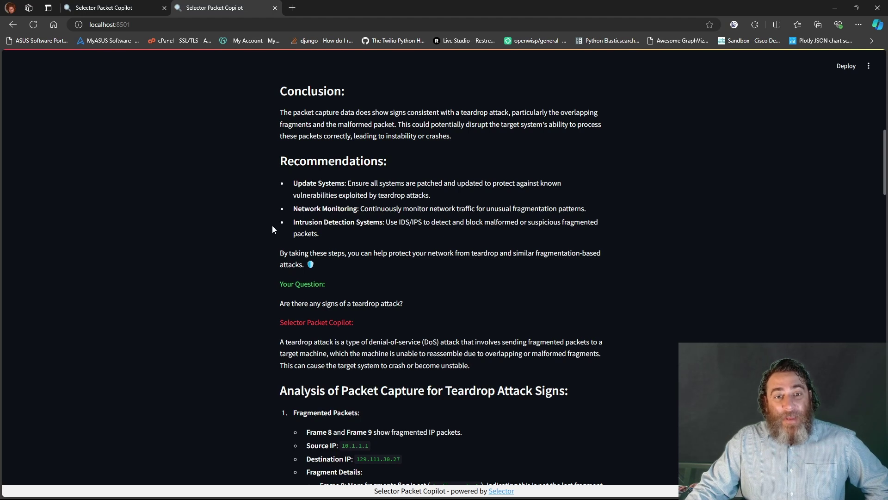
{"action": "scroll", "coordinate": [272, 227], "scroll_direction": "down", "scroll_amount": 1}
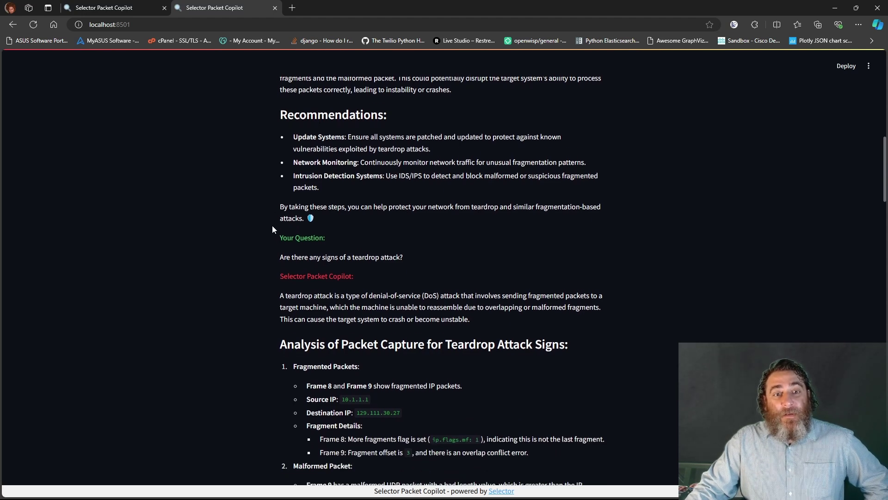